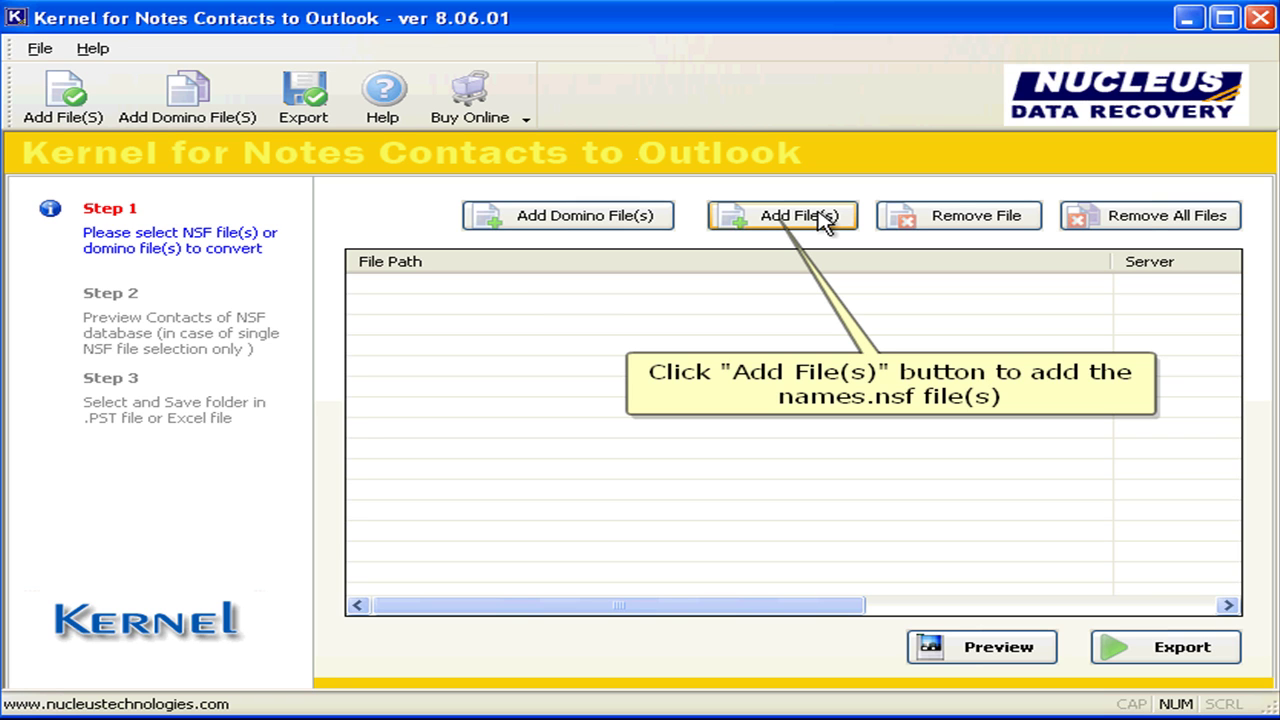
Step: Add names.nsf from the nsf-- folder to the conversion list and open a preview of its contacts
{"action": "left_click", "coordinate": [822, 218]}
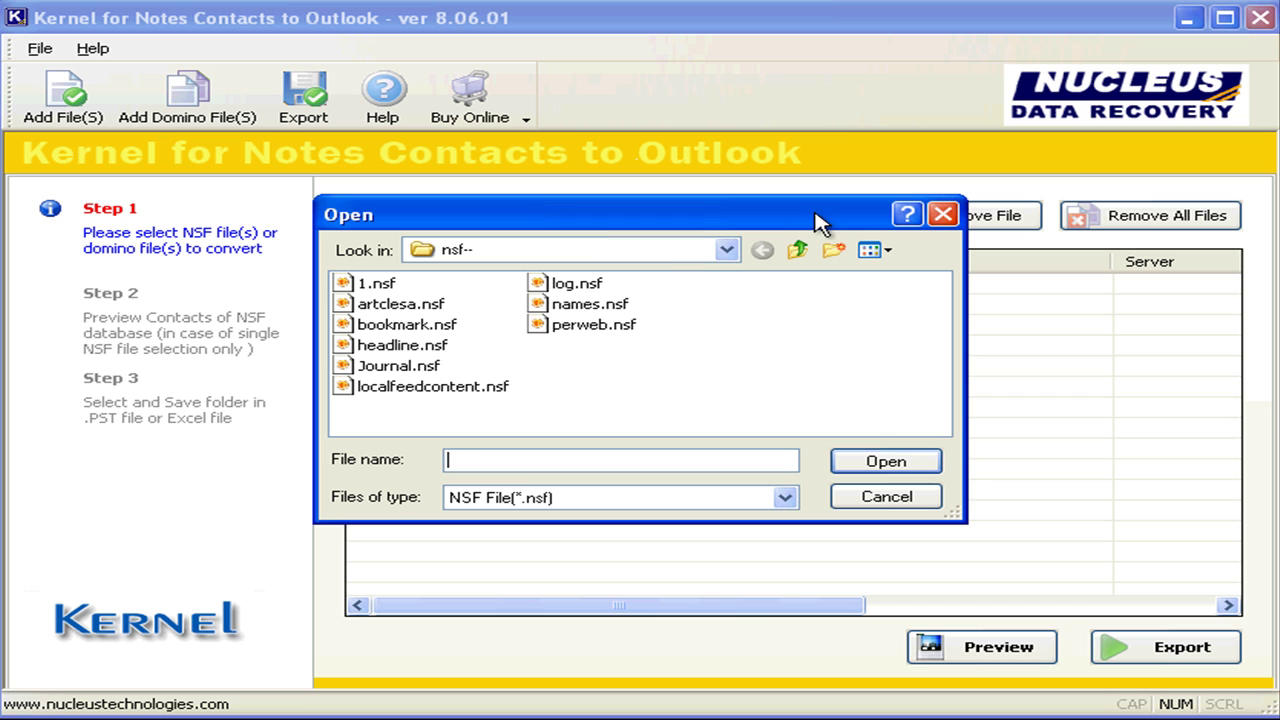
{"action": "left_click", "coordinate": [605, 306]}
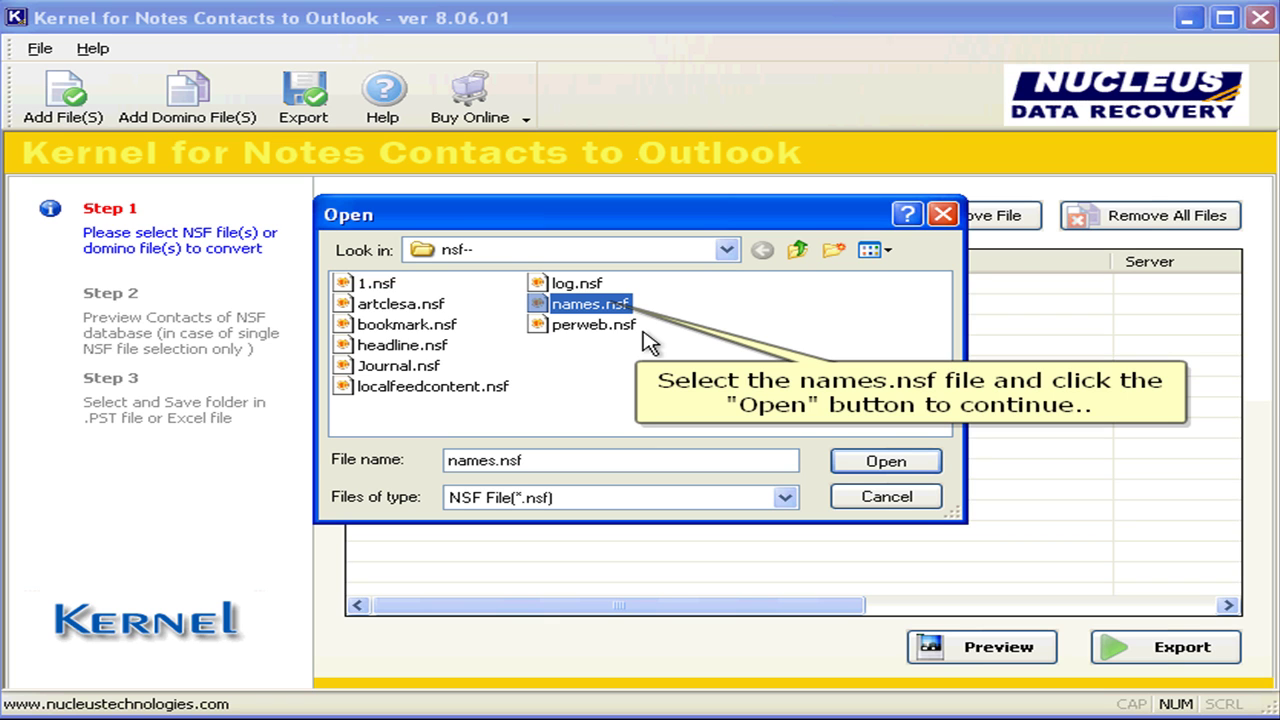
{"action": "left_click", "coordinate": [886, 462]}
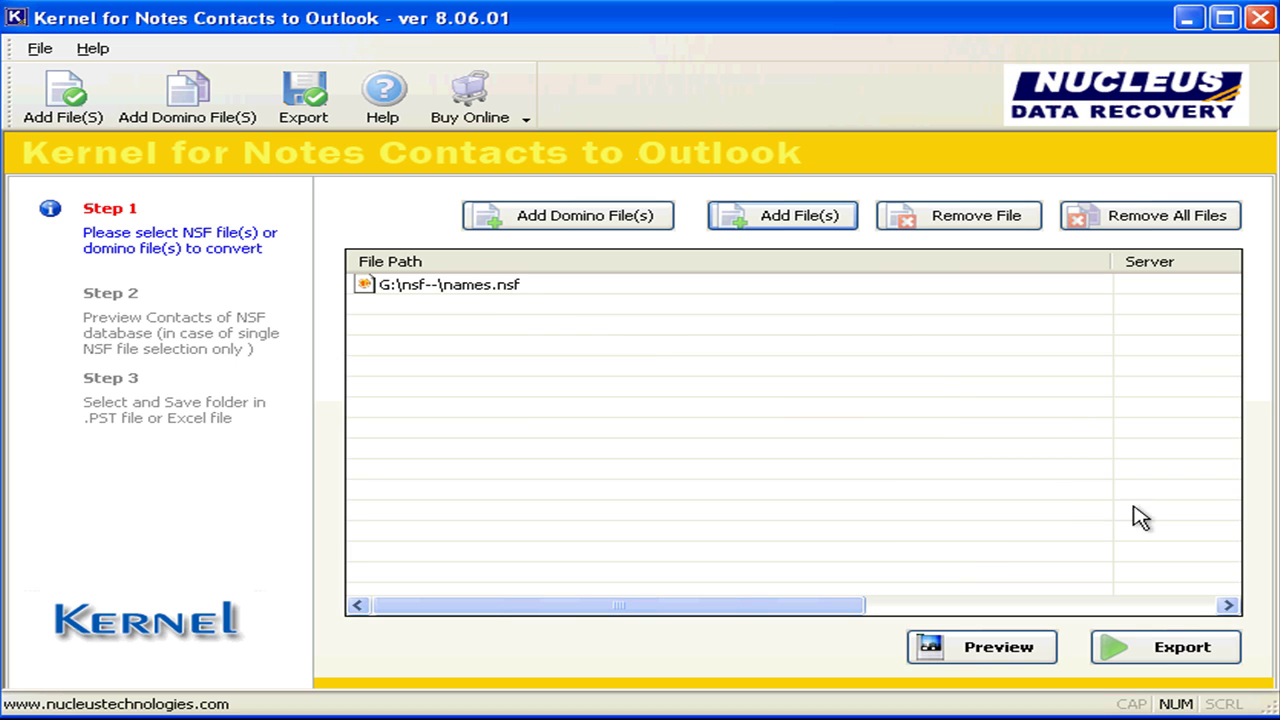
{"action": "left_click", "coordinate": [490, 286]}
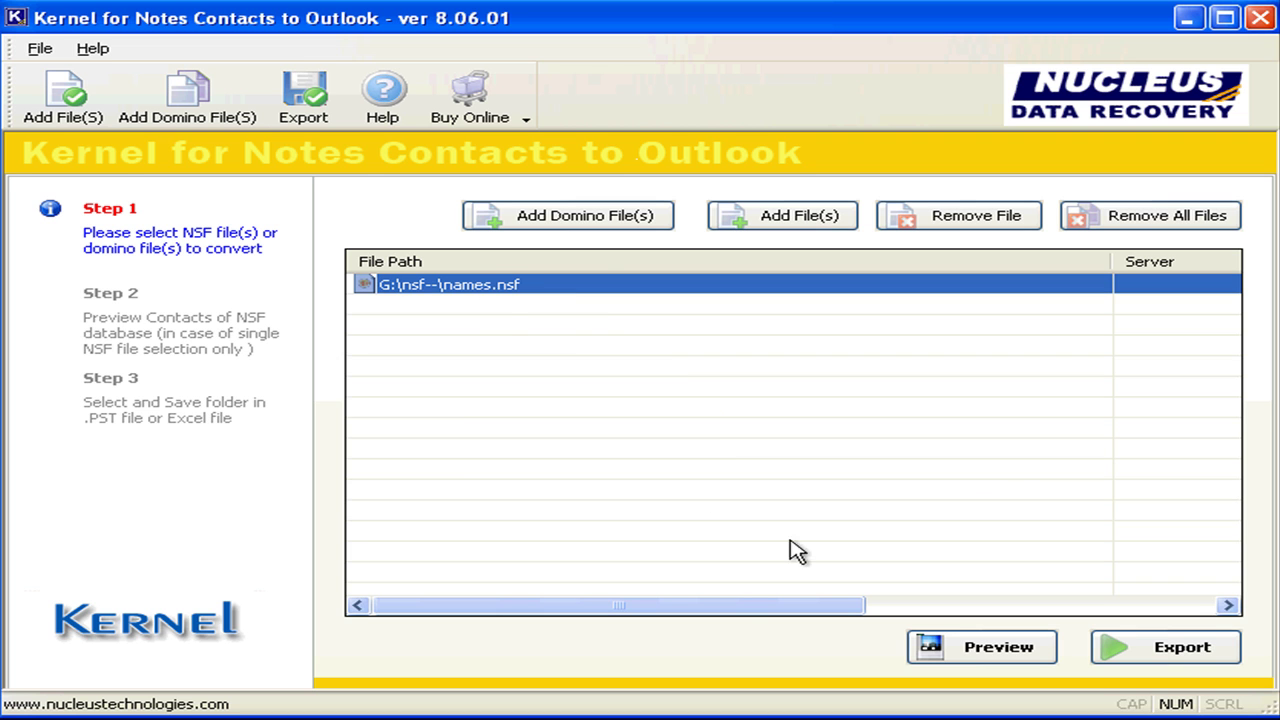
{"action": "left_click", "coordinate": [973, 653]}
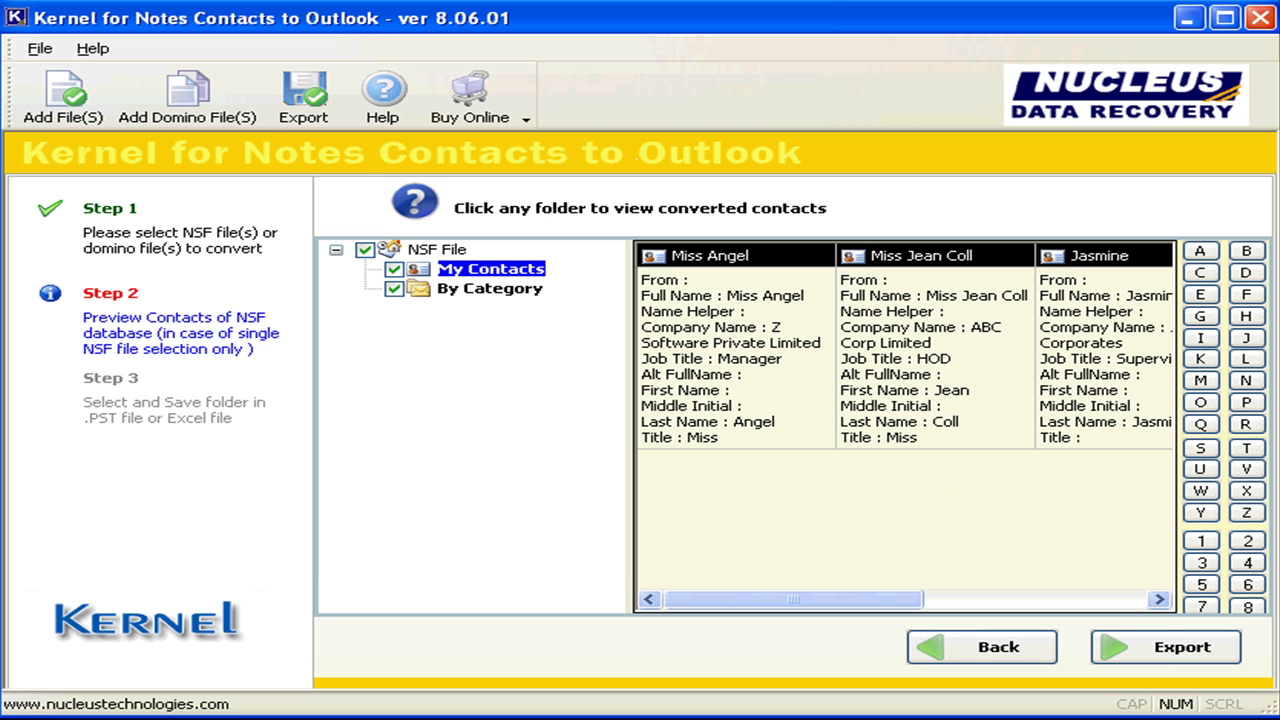
Step: Browse the My Contacts entries by initials J, A and M, and view the By Category folder
{"action": "left_click", "coordinate": [1245, 340]}
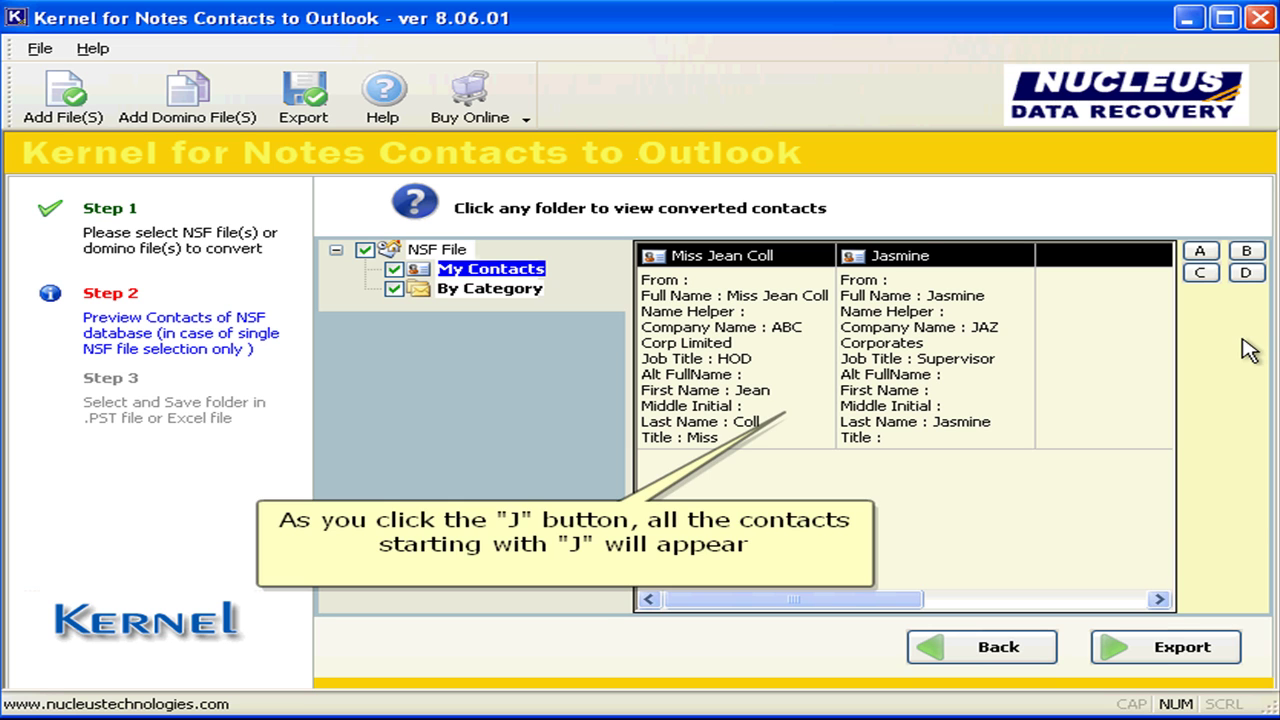
{"action": "left_click", "coordinate": [1203, 255]}
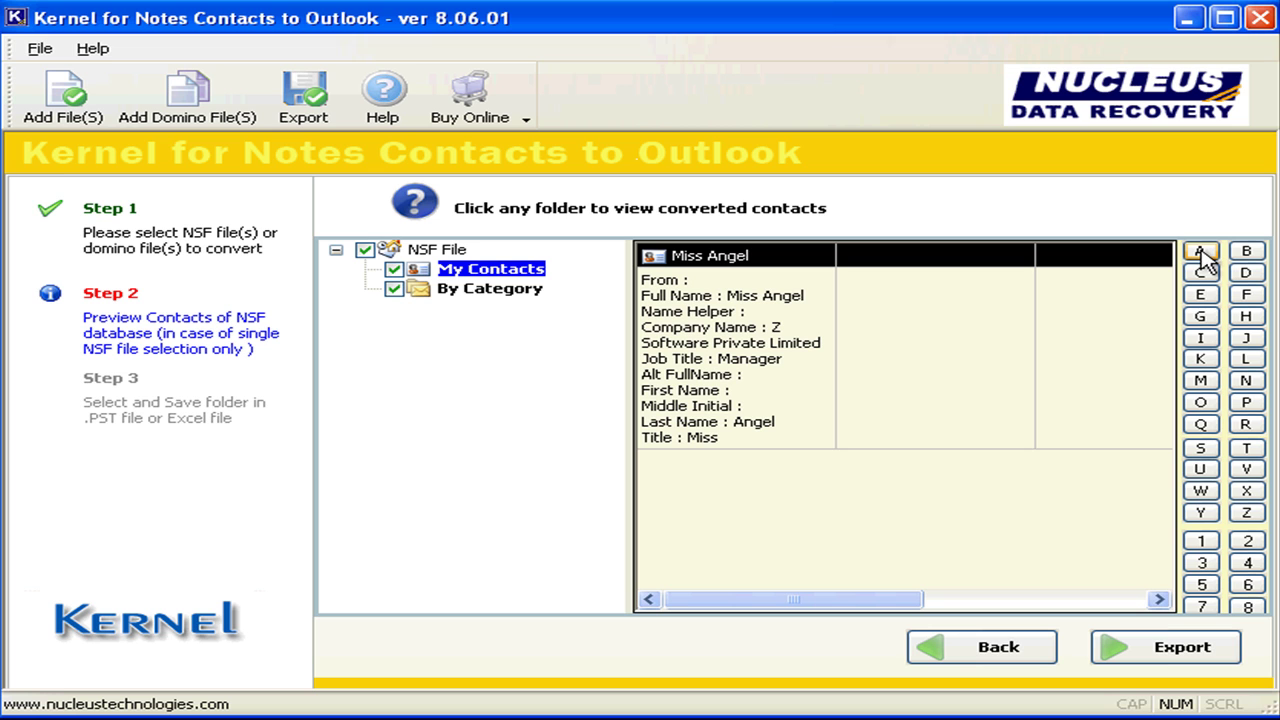
{"action": "left_click", "coordinate": [1201, 381]}
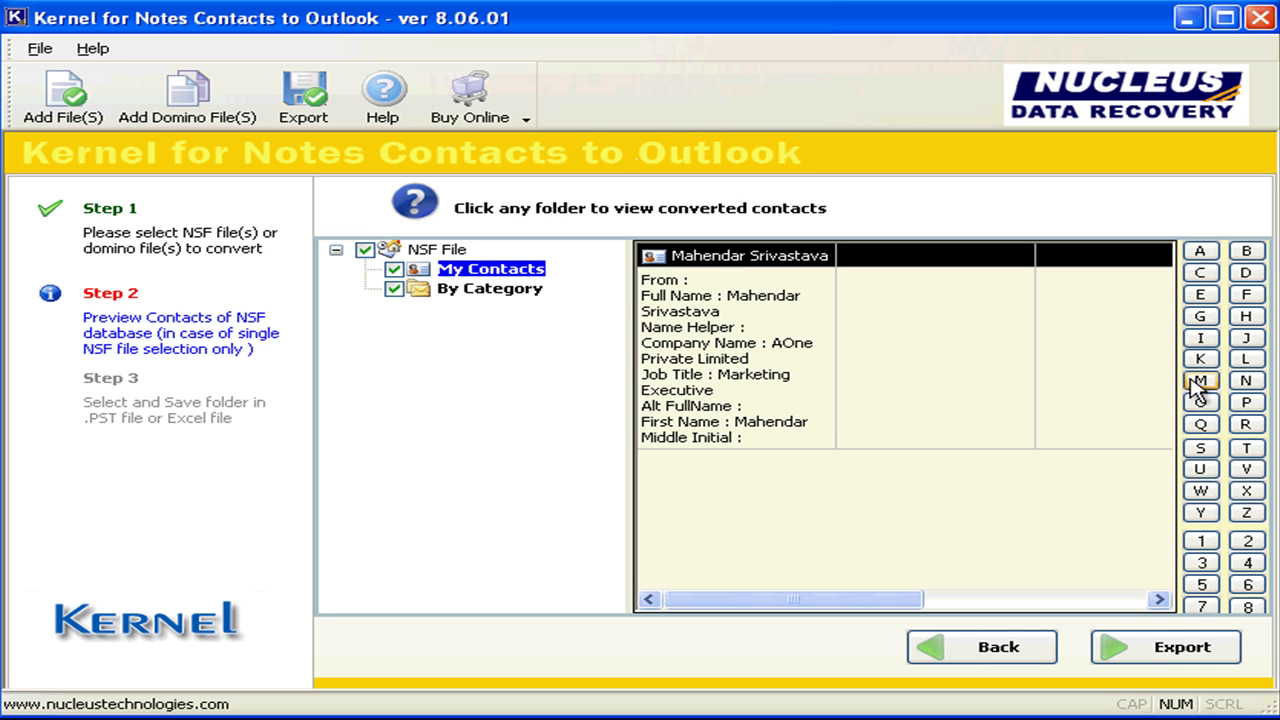
{"action": "left_click", "coordinate": [512, 293]}
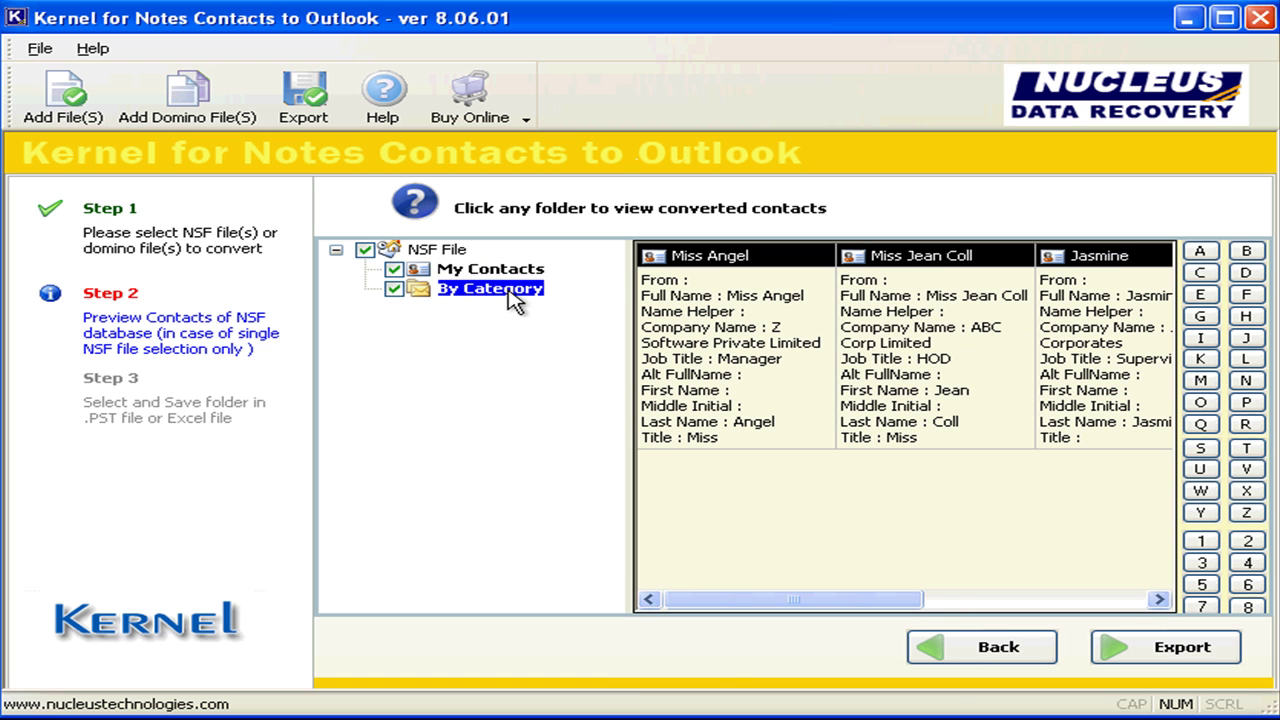
Step: Begin exporting the contacts and set a new PST file named "User 3 Contacts" in folder G:\nsf--
{"action": "mouse_move", "coordinate": [668, 296]}
{"action": "left_click", "coordinate": [1150, 650]}
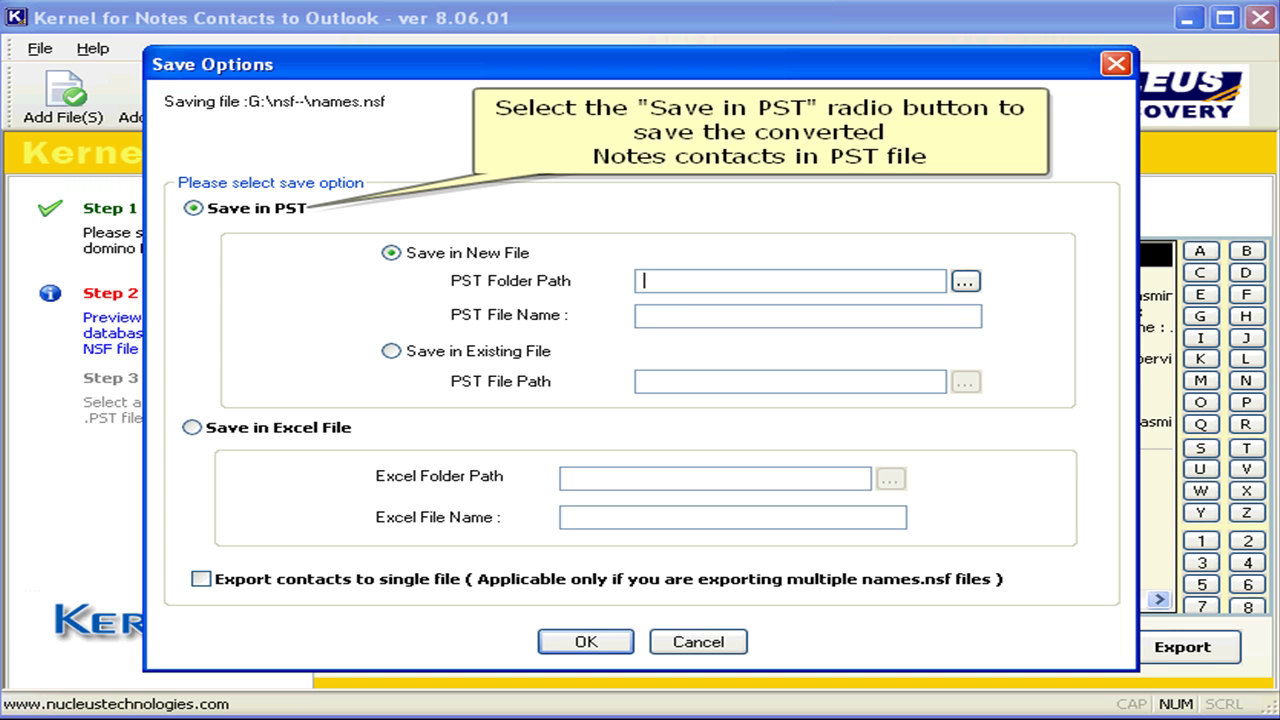
{"action": "type", "text": "G"}
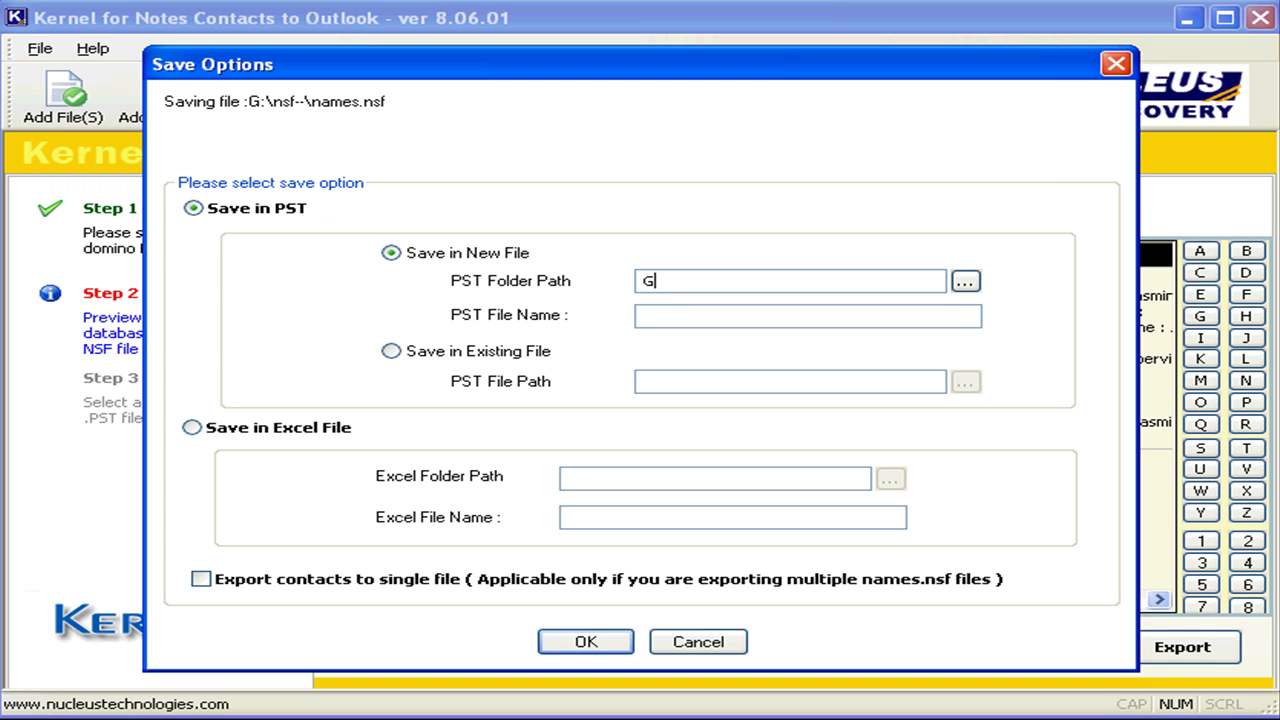
{"action": "type", "text": ":\\n"}
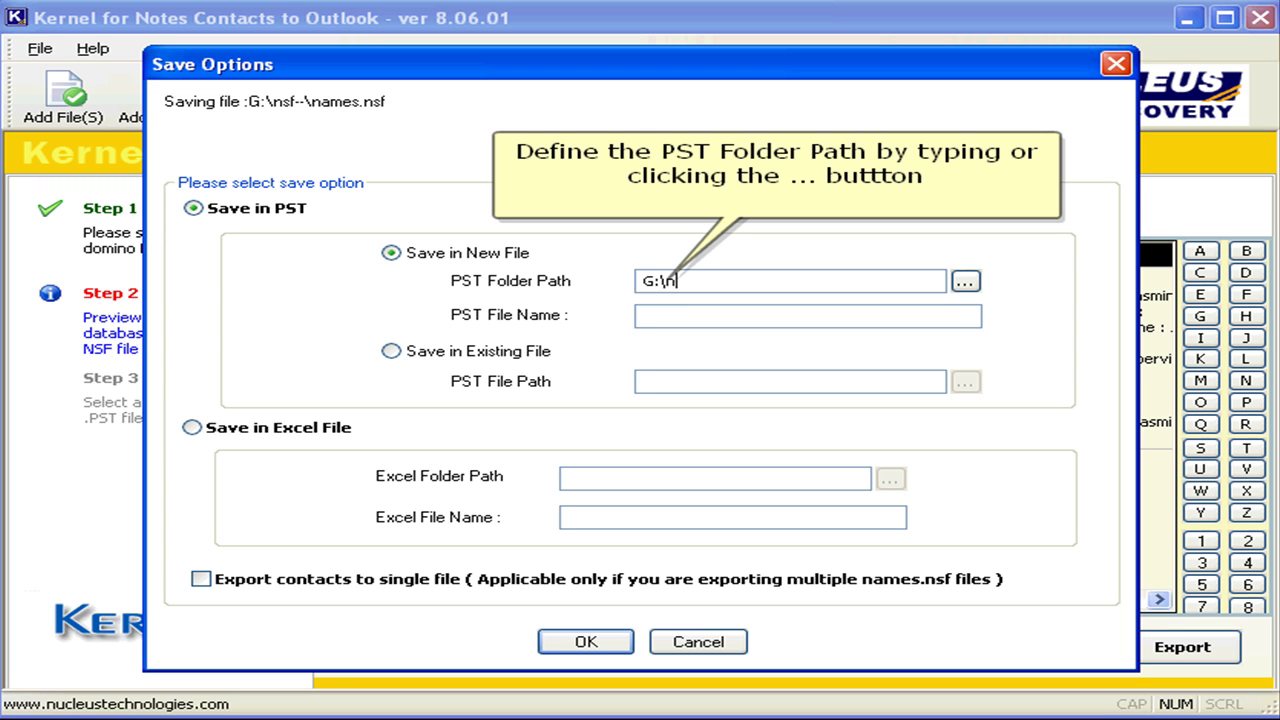
{"action": "type", "text": "s"}
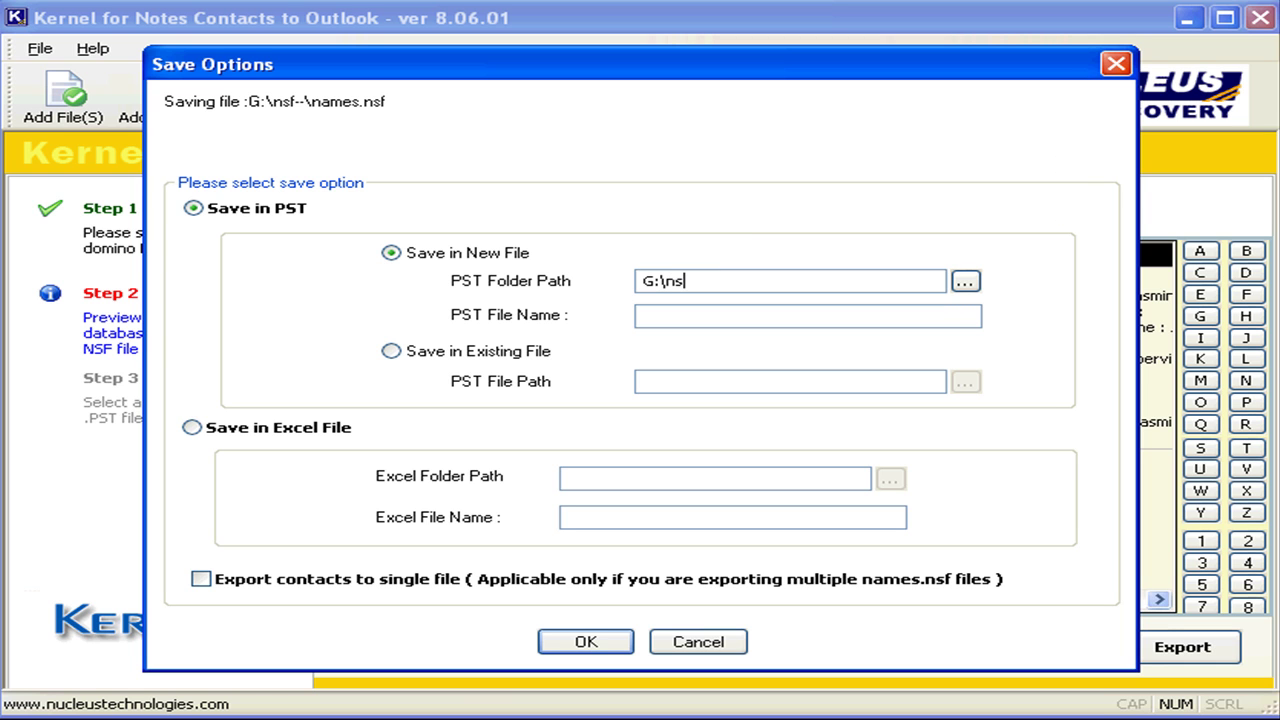
{"action": "type", "text": "f--"}
{"action": "left_click", "coordinate": [669, 316]}
{"action": "type", "text": "Us"}
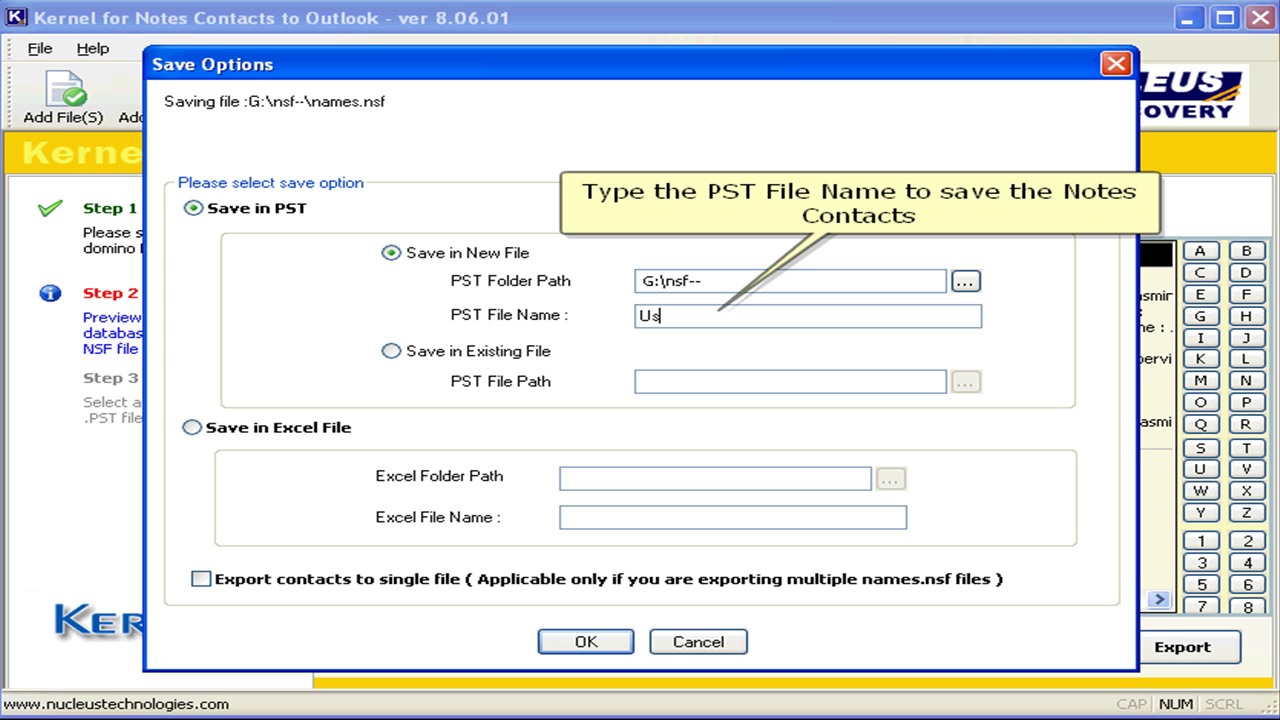
{"action": "type", "text": "e"}
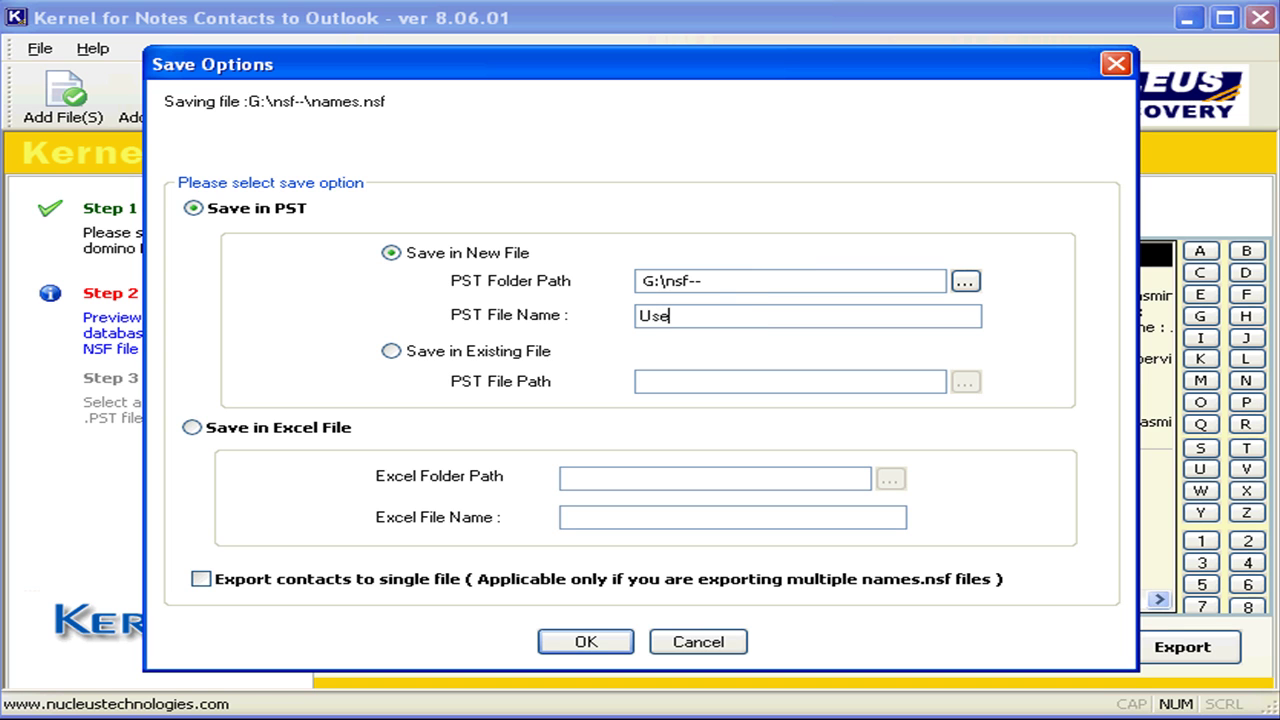
{"action": "type", "text": "r 3 Contacts"}
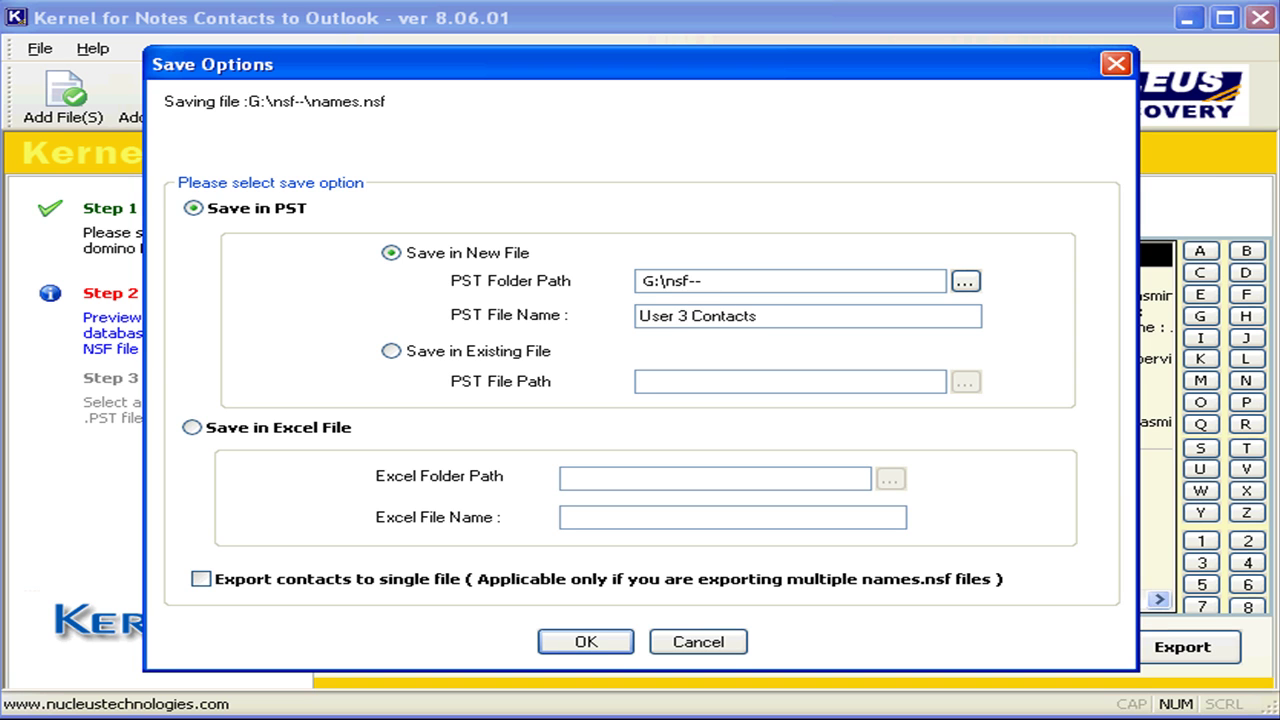
Step: Switch the save option to an Excel file named "User 3 Contacts" in folder G:\nsf--
{"action": "left_click", "coordinate": [191, 428]}
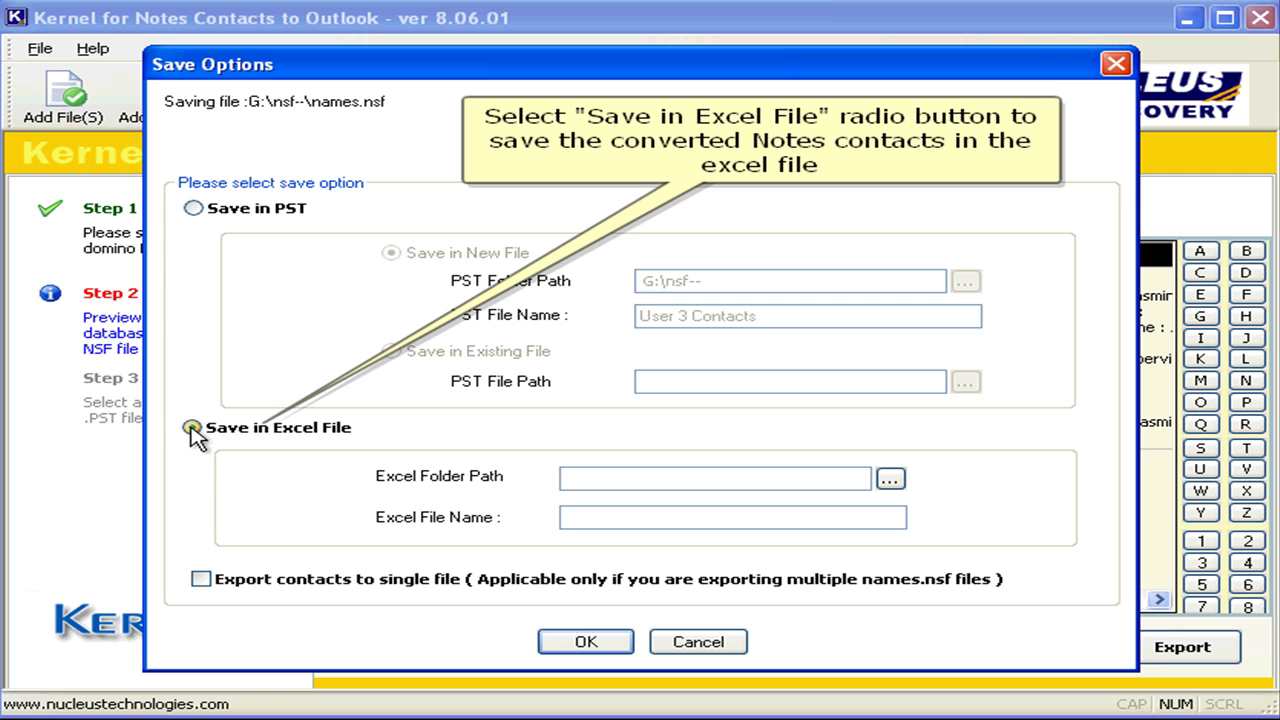
{"action": "left_click", "coordinate": [610, 477]}
{"action": "type", "text": "G"}
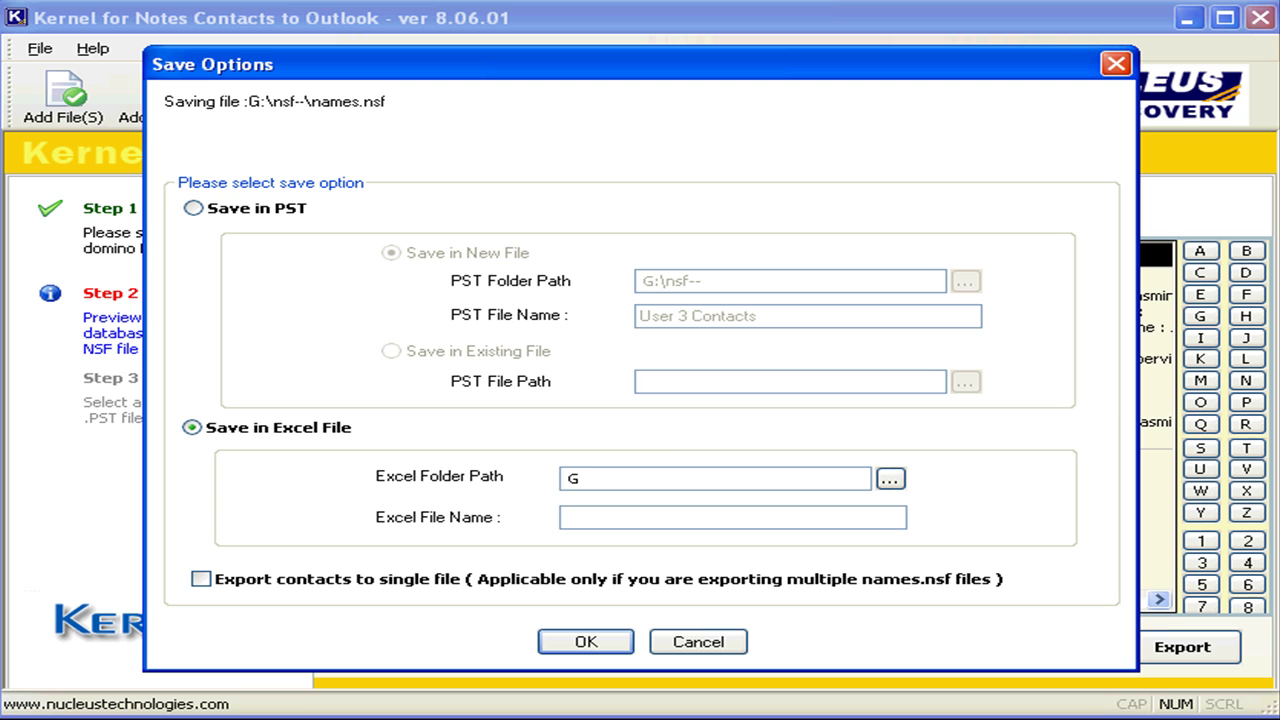
{"action": "type", "text": ":"}
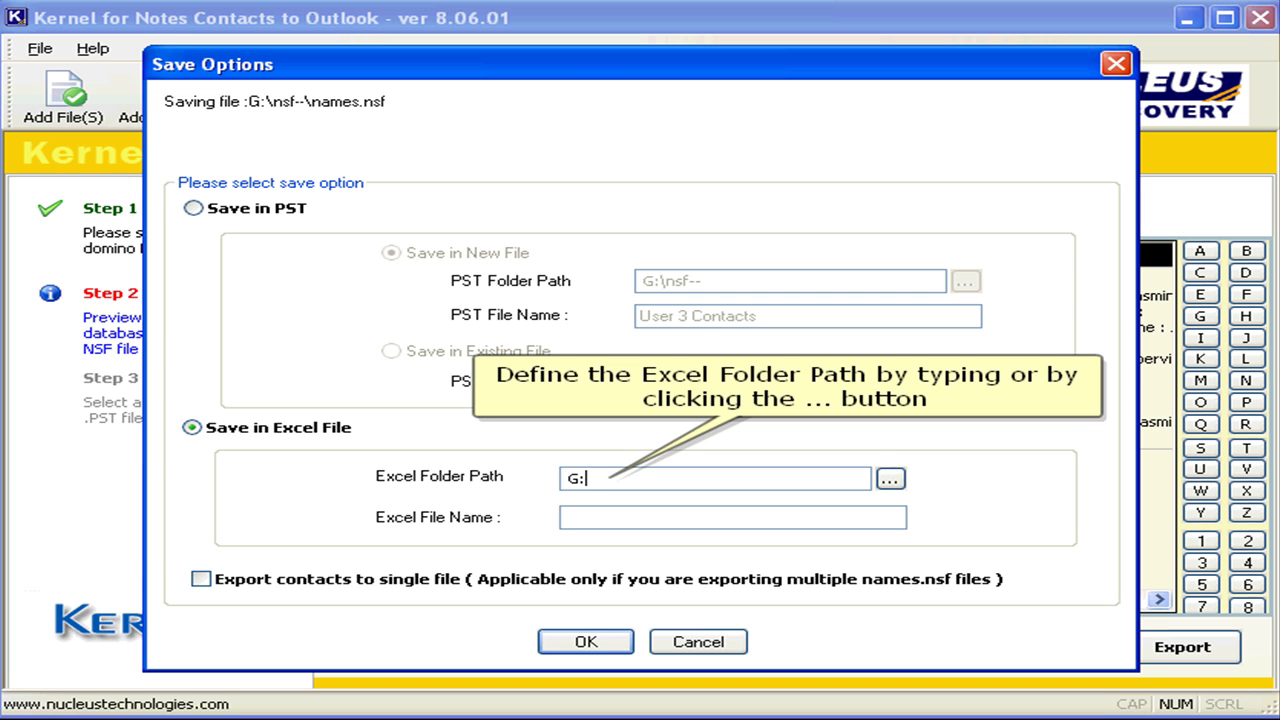
{"action": "type", "text": "\\"}
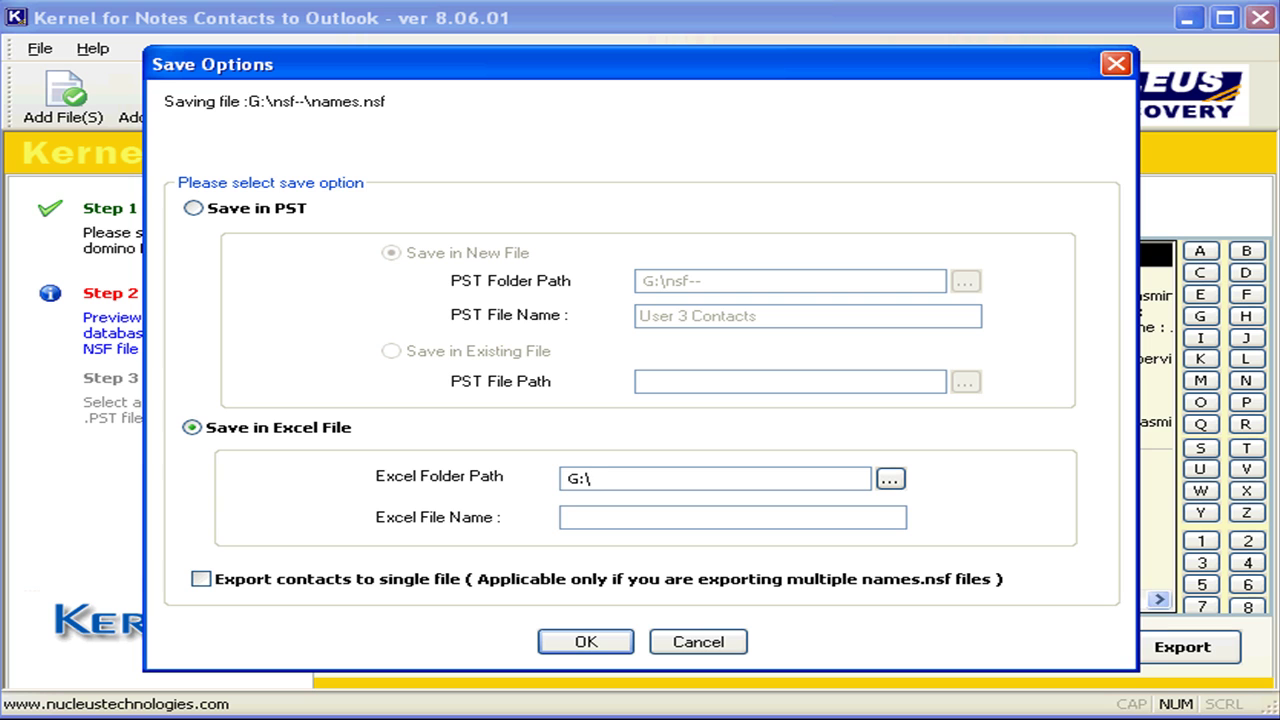
{"action": "type", "text": "nsf--"}
{"action": "left_click", "coordinate": [586, 520]}
{"action": "type", "text": "Use"}
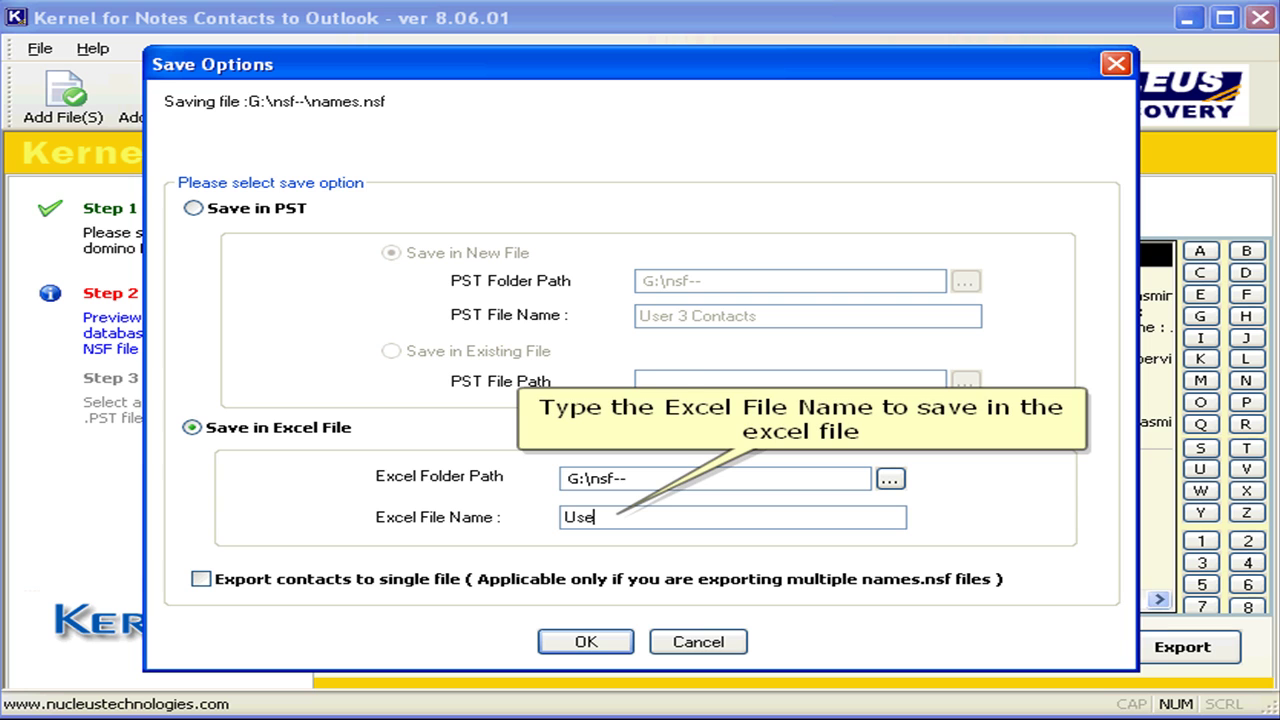
{"action": "type", "text": "r 3 "}
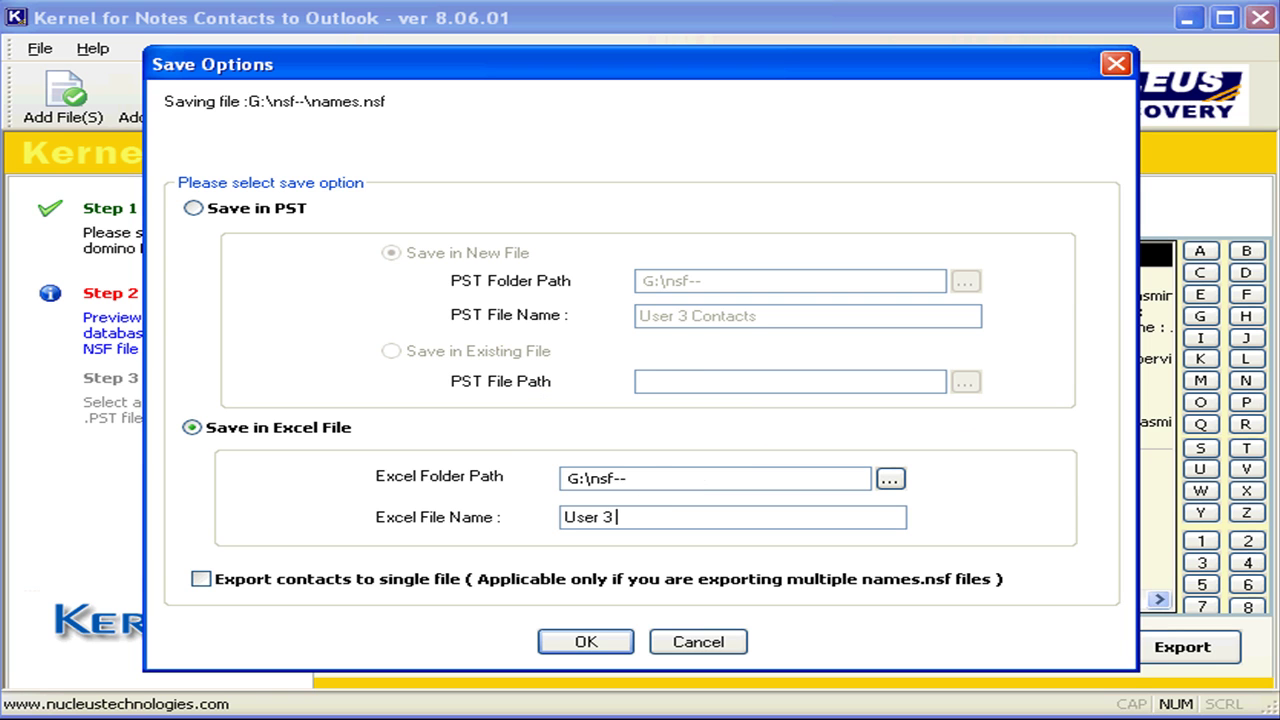
{"action": "type", "text": "Contacts"}
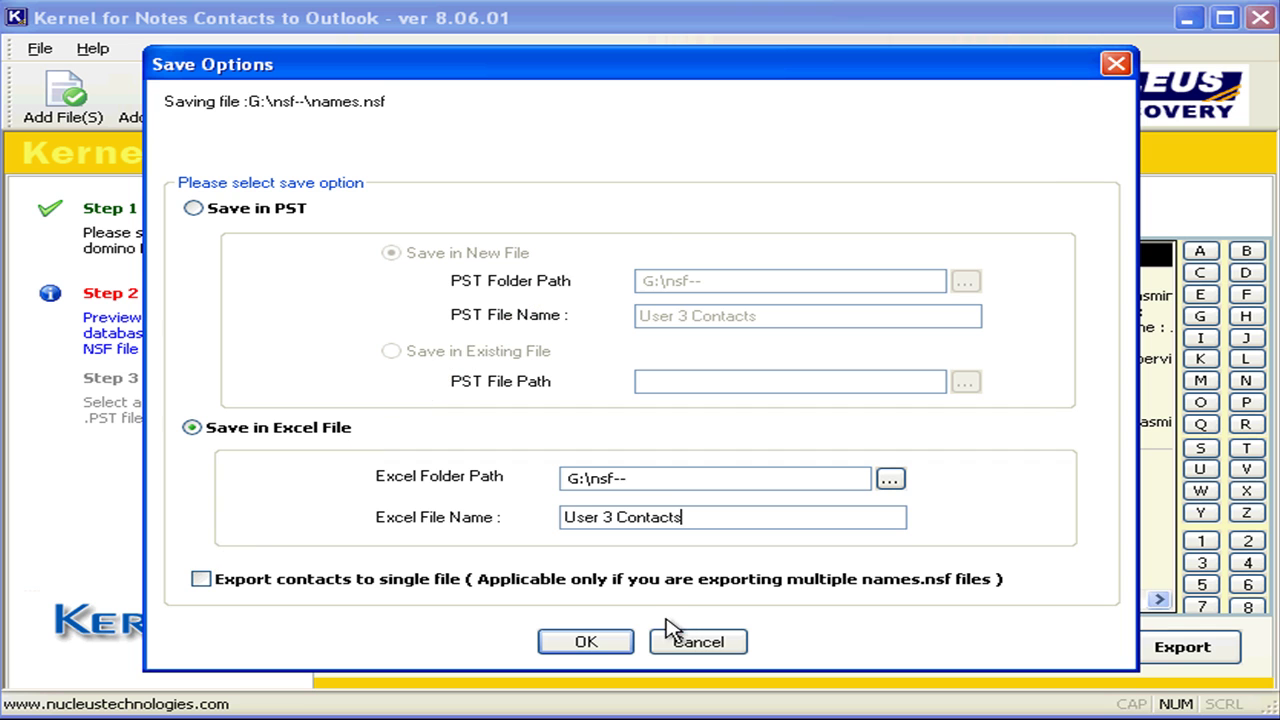
Step: Run the export with the chosen save options and exit the software once saving is complete
{"action": "left_click", "coordinate": [620, 640]}
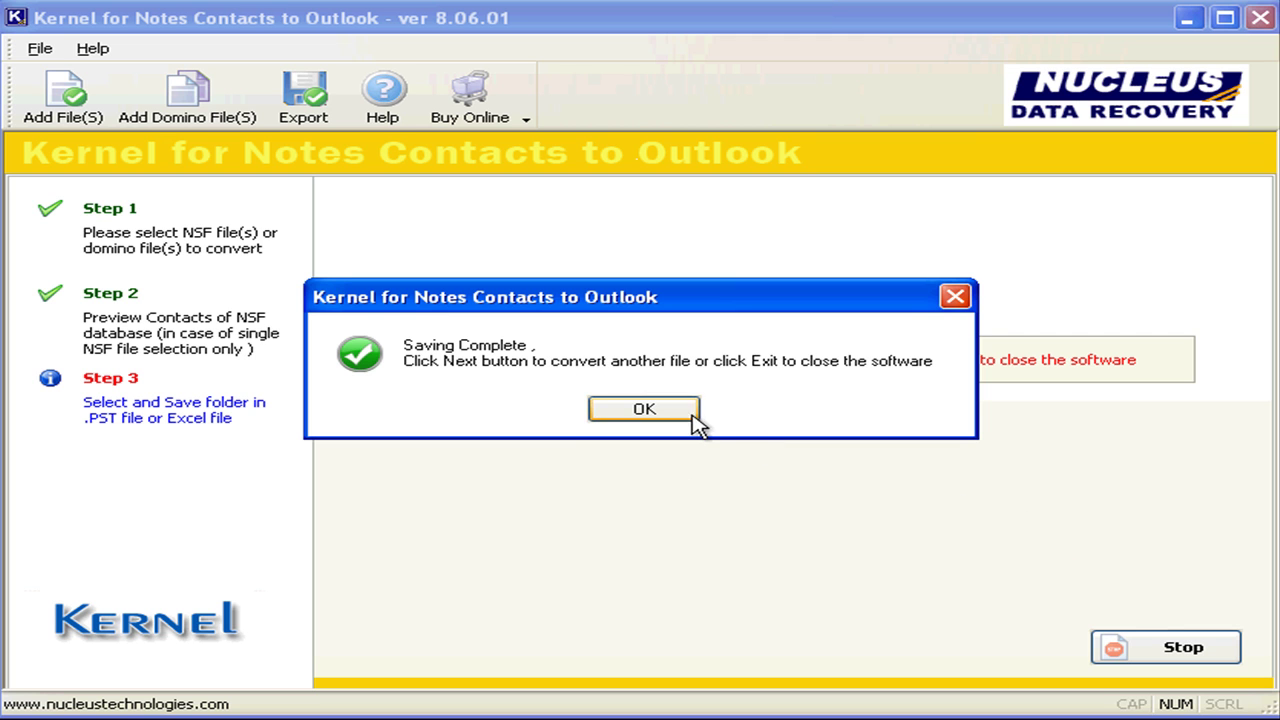
{"action": "left_click", "coordinate": [644, 410]}
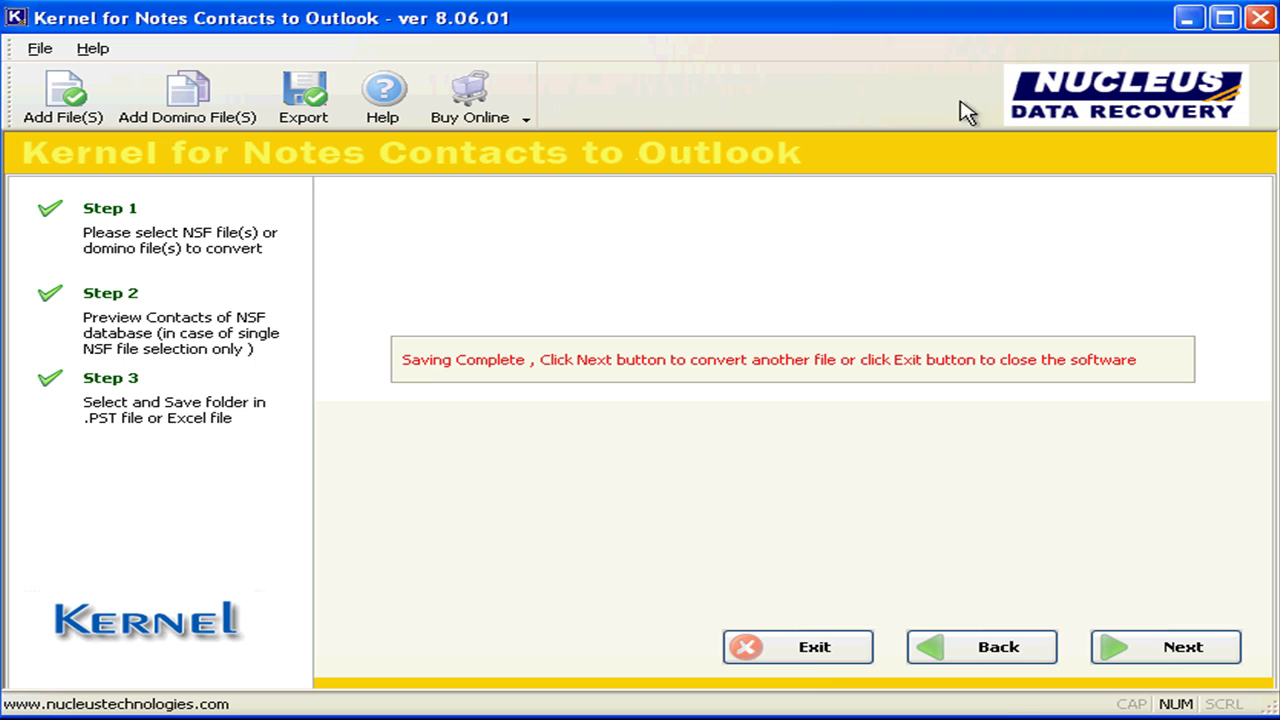
{"action": "left_click", "coordinate": [816, 658]}
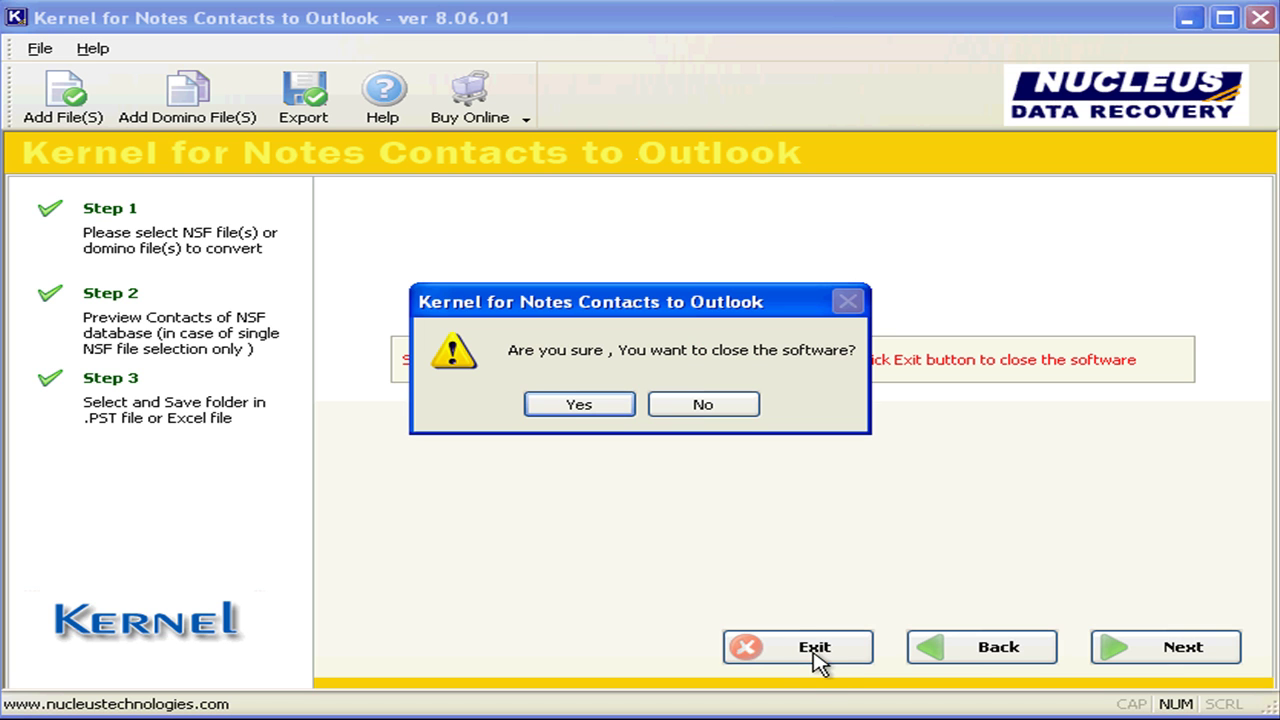